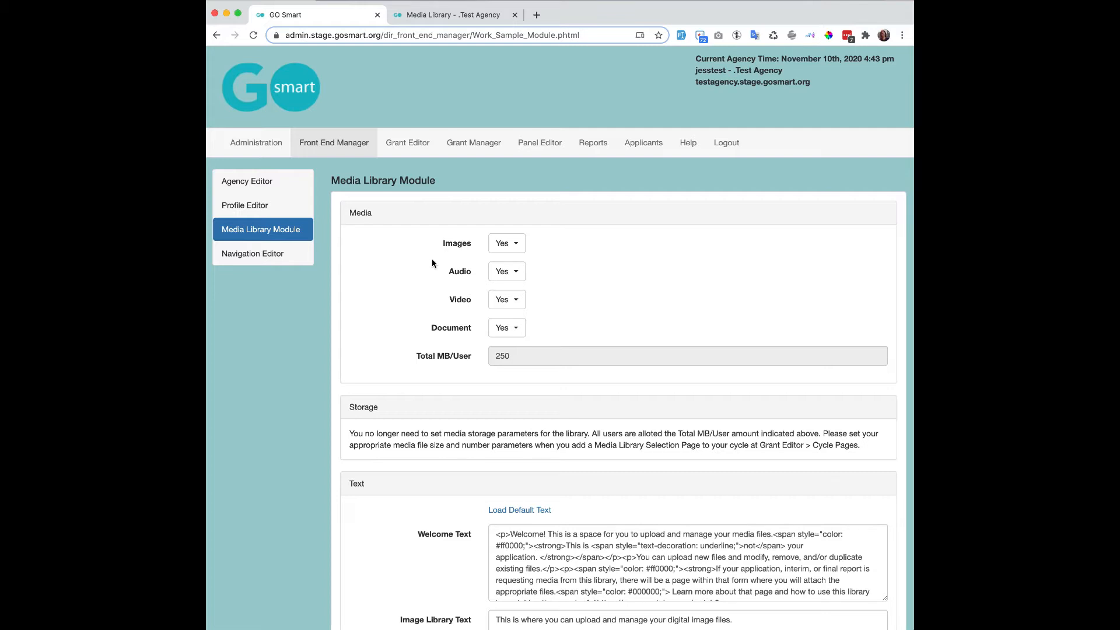
Check the Images setting options and the library text fields against the applicant-facing Media Library page
left_click(516, 244)
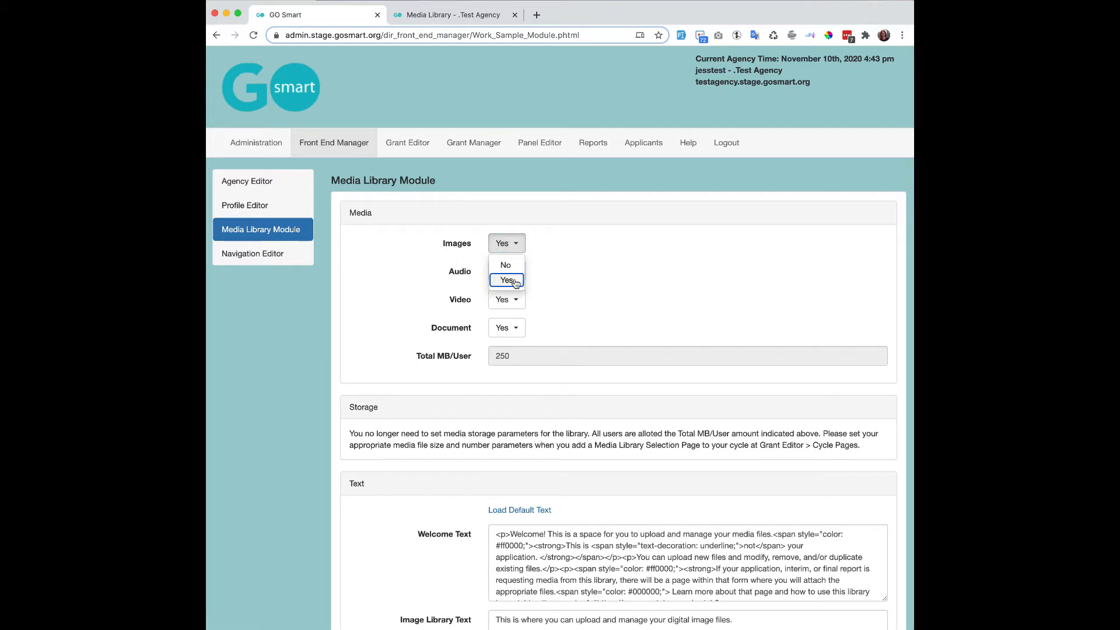
left_click(540, 255)
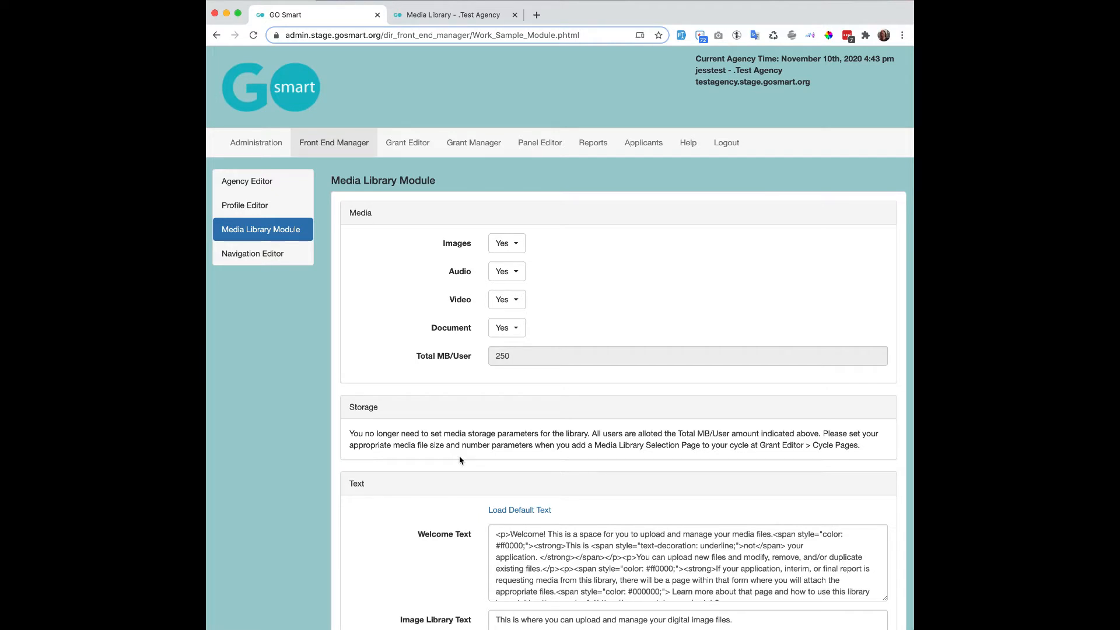
scroll(318, 461, "down", 5)
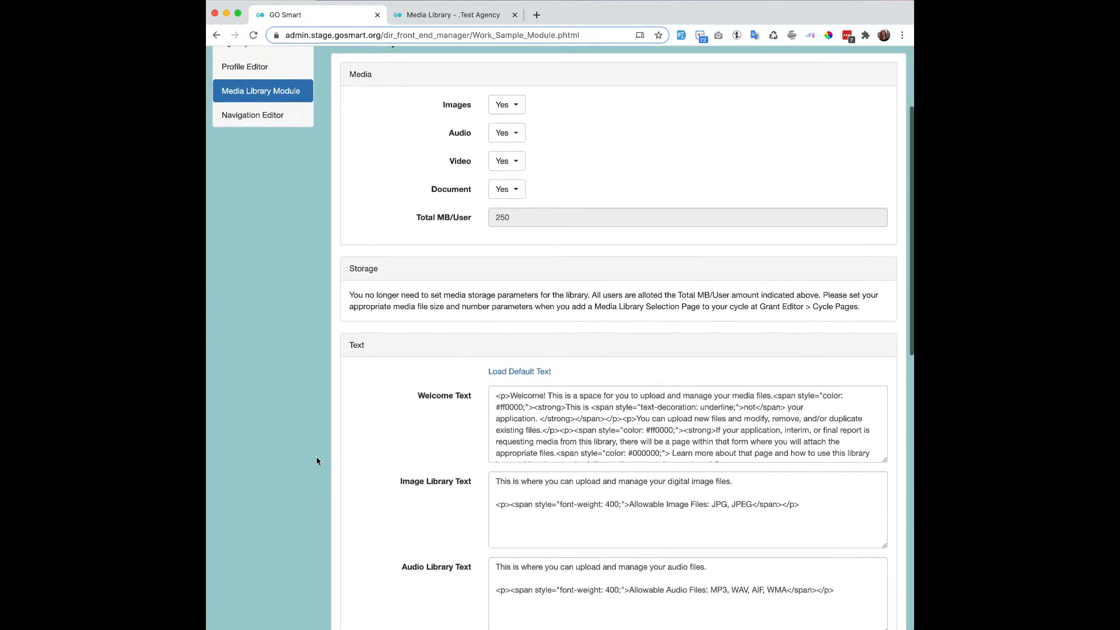
scroll(317, 461, "down", 2)
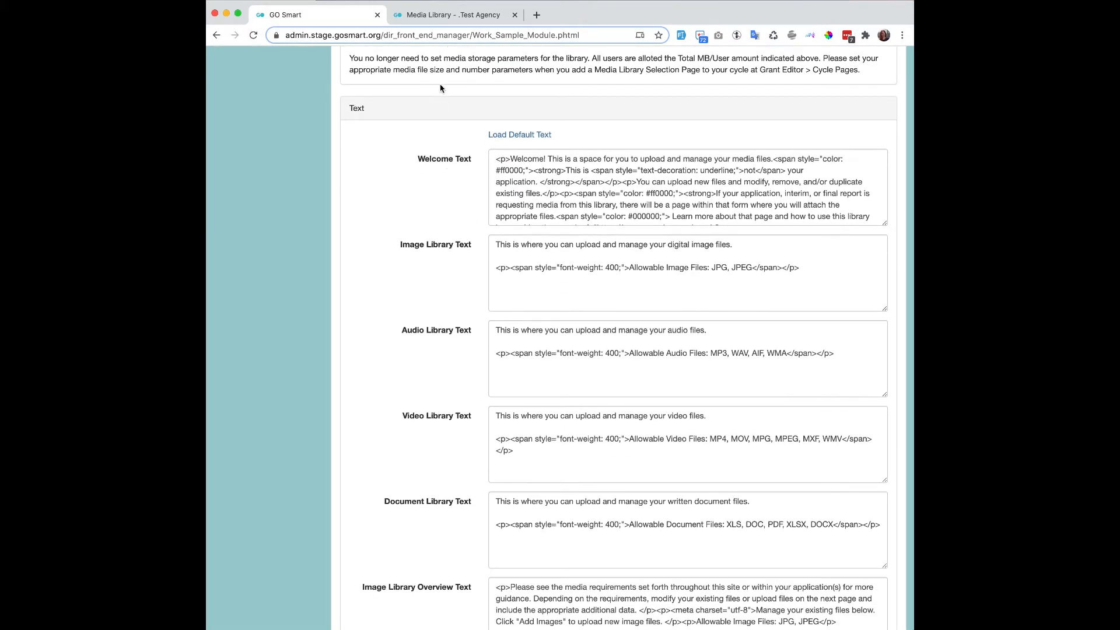
left_click(454, 17)
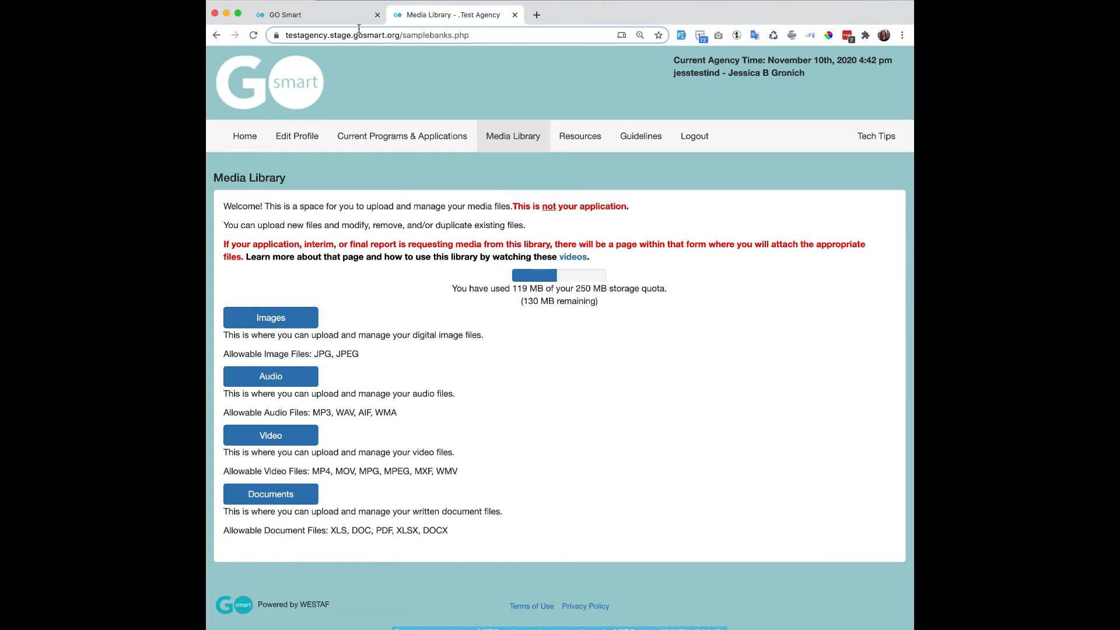
left_click(345, 17)
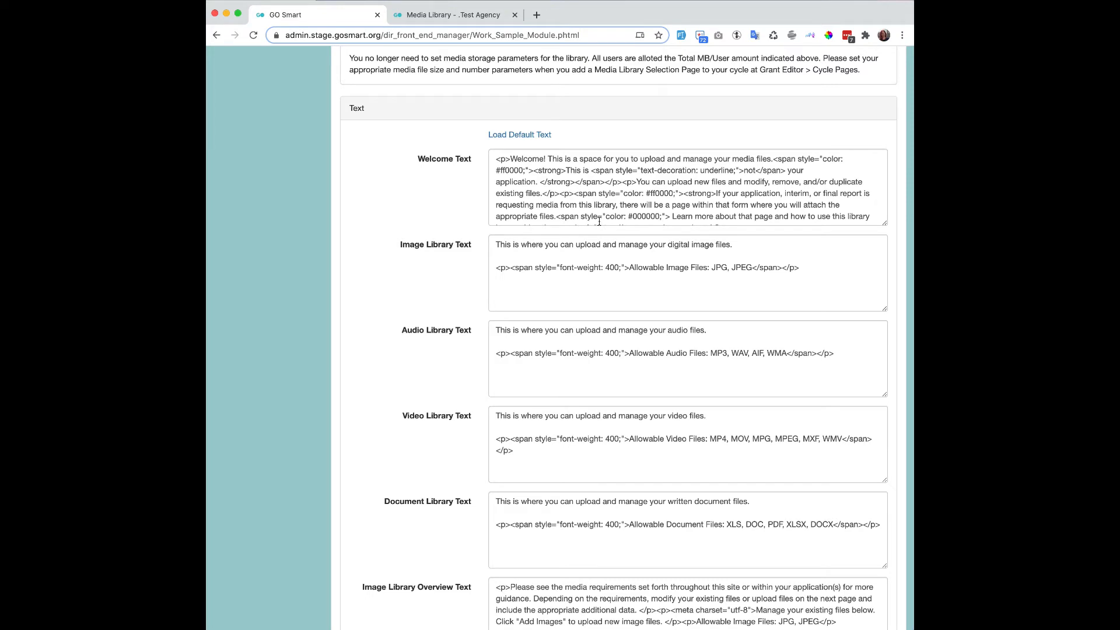
Request the default text for the library fields, but cancel the override
left_click(541, 136)
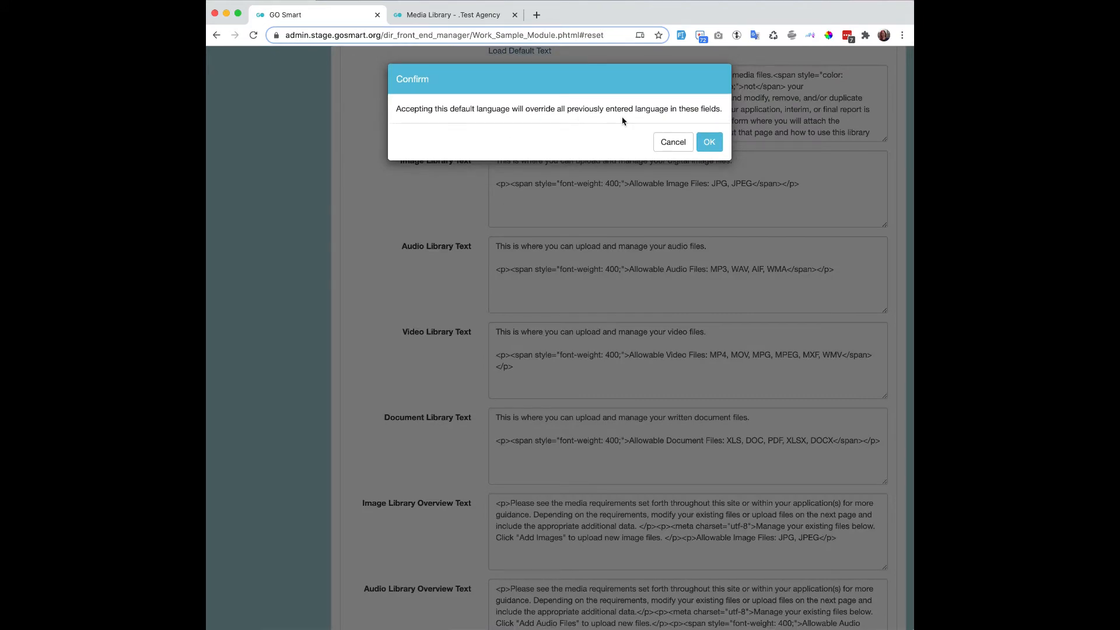
left_click(682, 145)
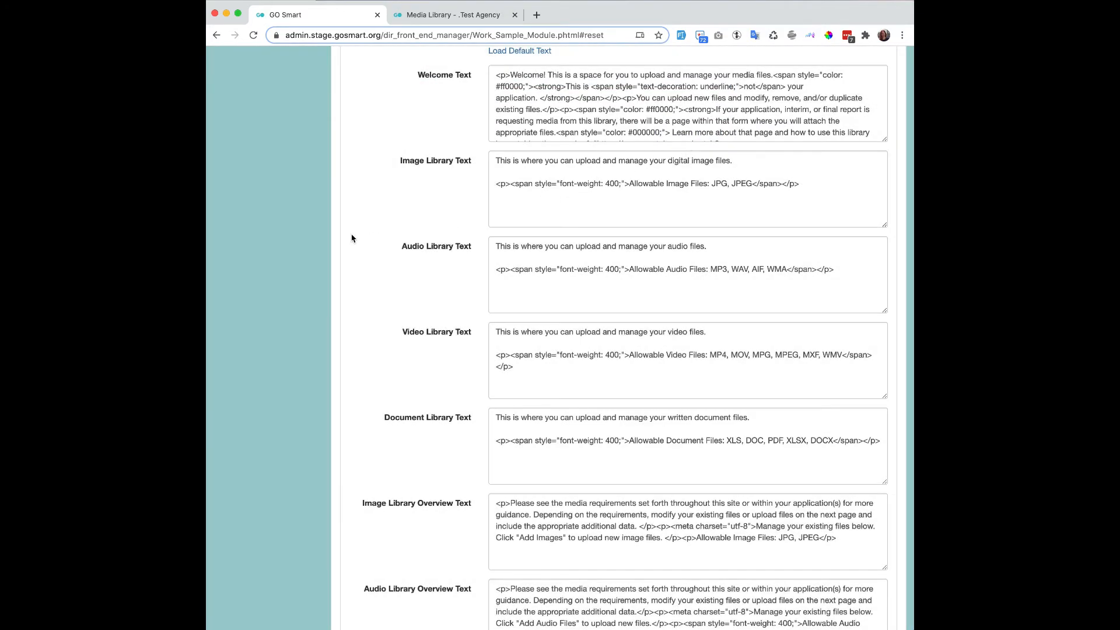
Open the Cycle Pages of the Grant Editor for the Project Support 2020 cycle
scroll(352, 238, "up", 10)
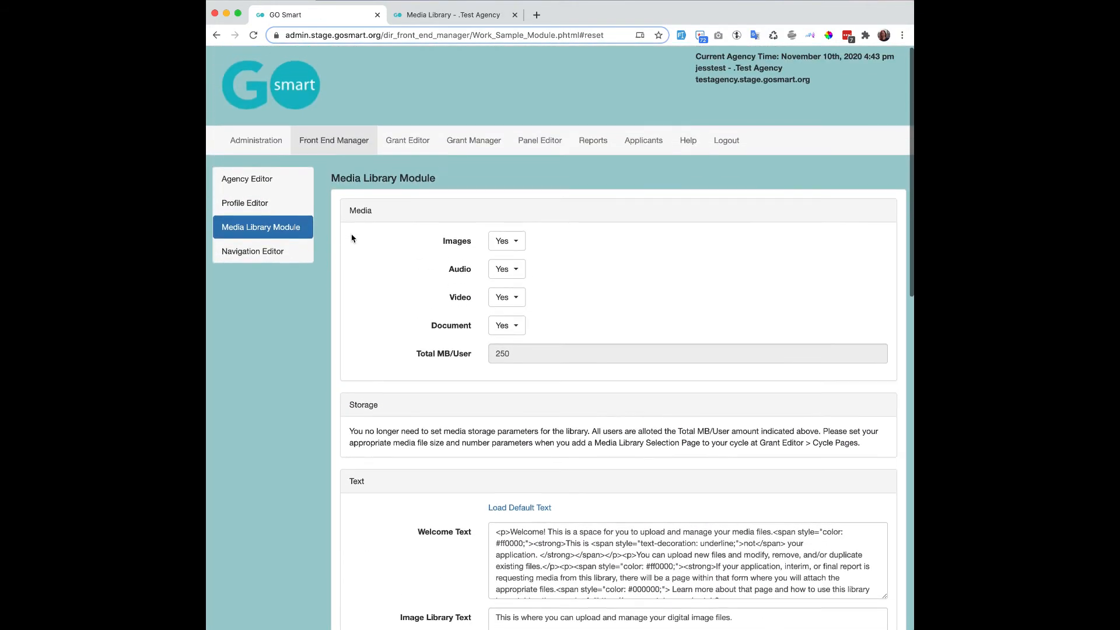
left_click(394, 152)
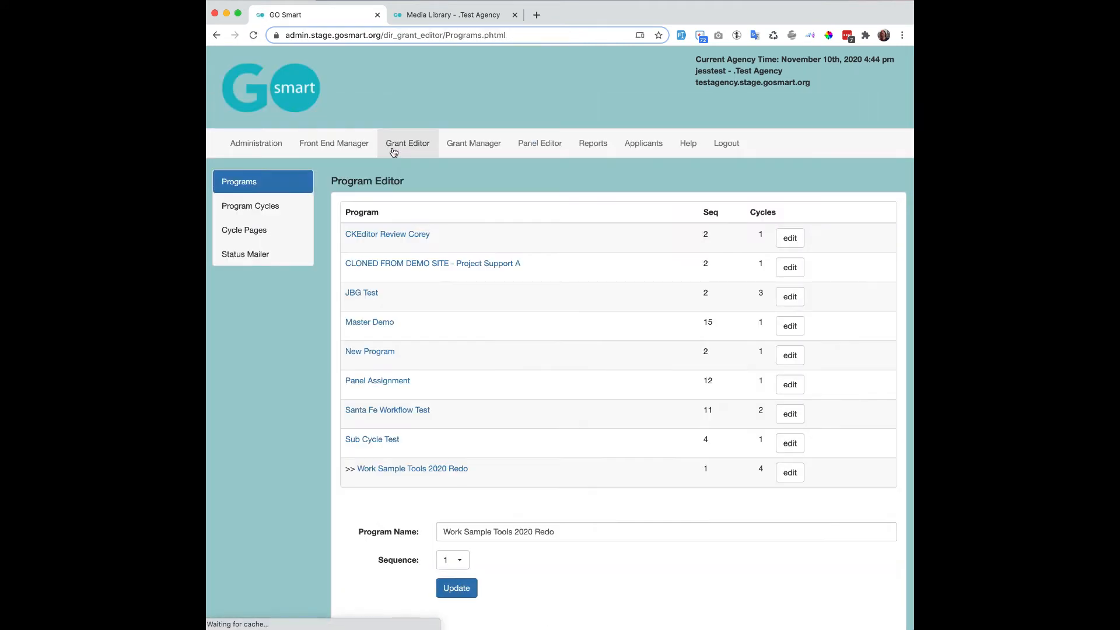
left_click(285, 235)
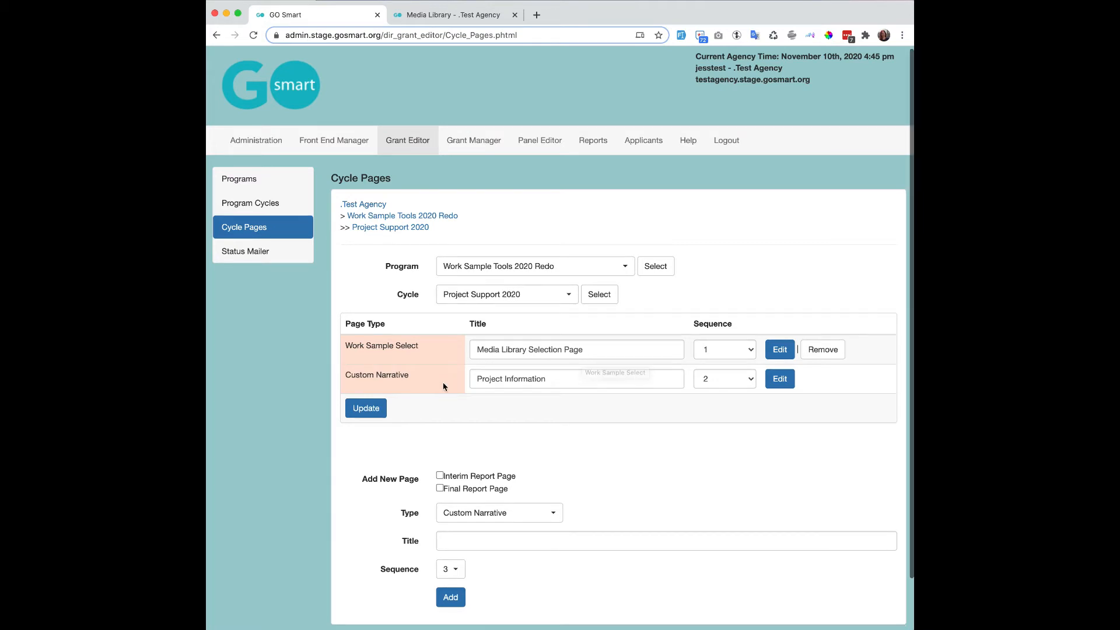
Look through the available types for a new cycle page, leaving Custom Narrative selected
scroll(443, 383, "down", 2)
left_click(543, 461)
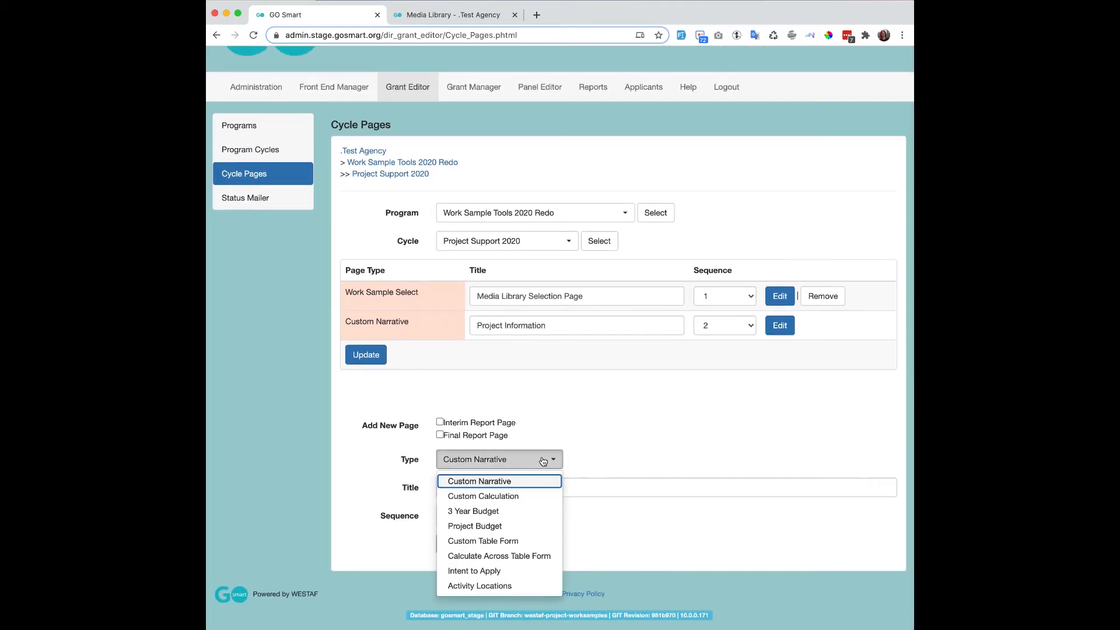
left_click(543, 461)
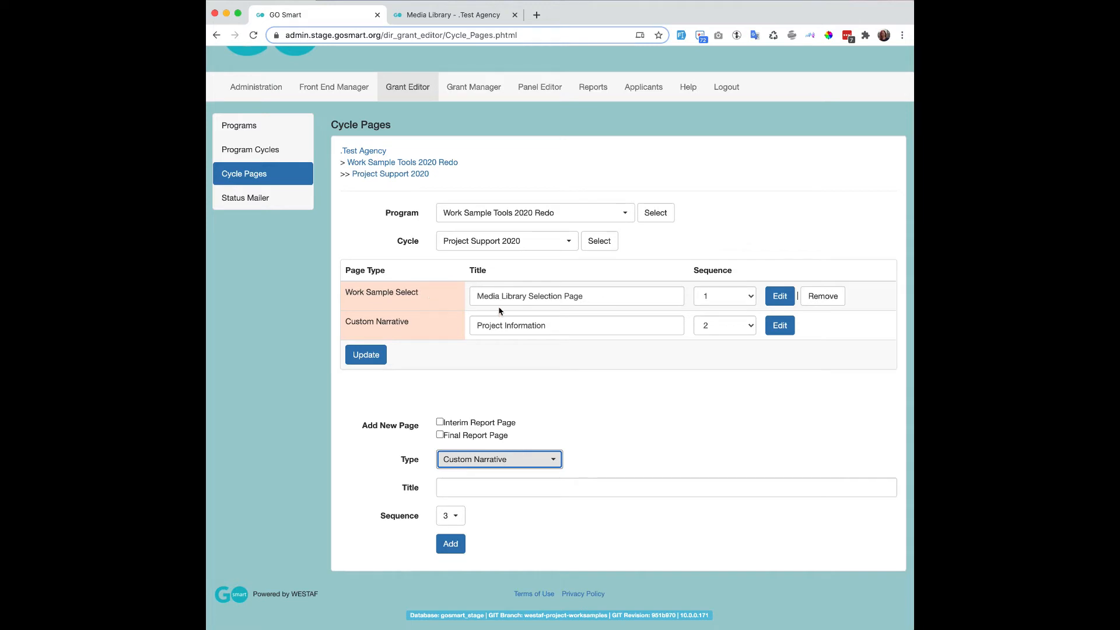
left_click(549, 464)
left_click(550, 465)
Open the Media Library Selection Page for editing and review its info/instruction text
left_click(776, 301)
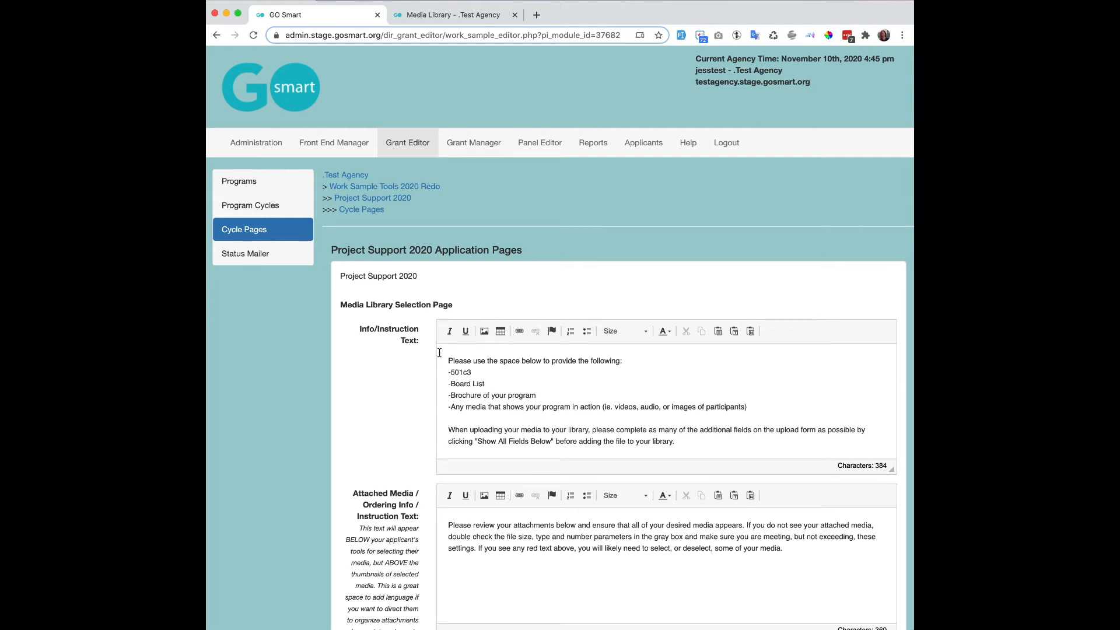
left_click_drag(445, 356, 752, 410)
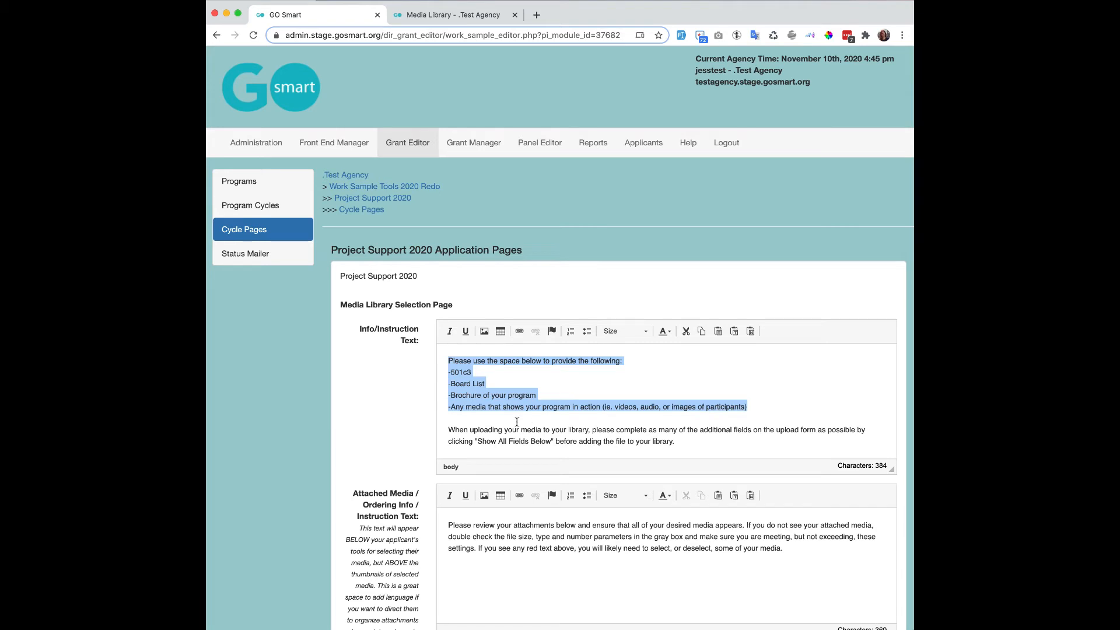
left_click_drag(447, 430, 651, 441)
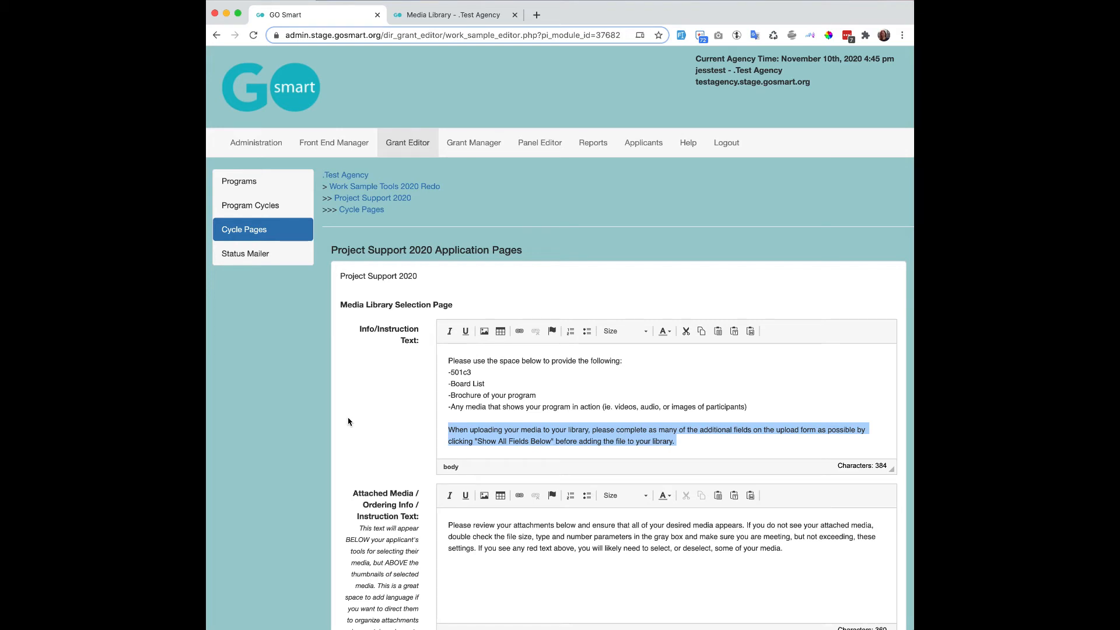
left_click(376, 417)
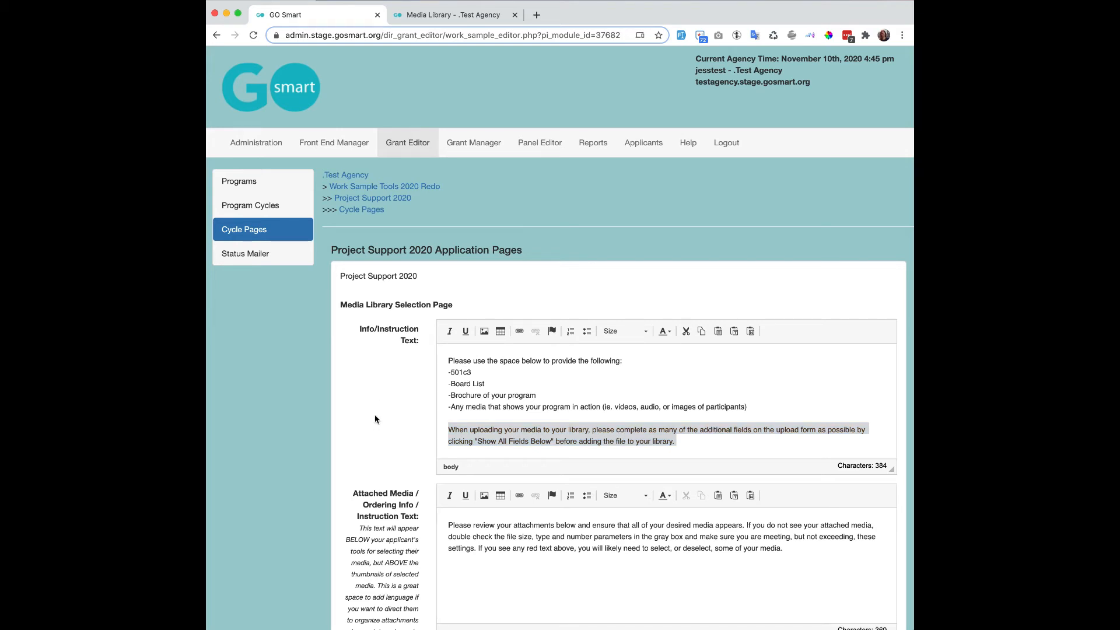
left_click(450, 414)
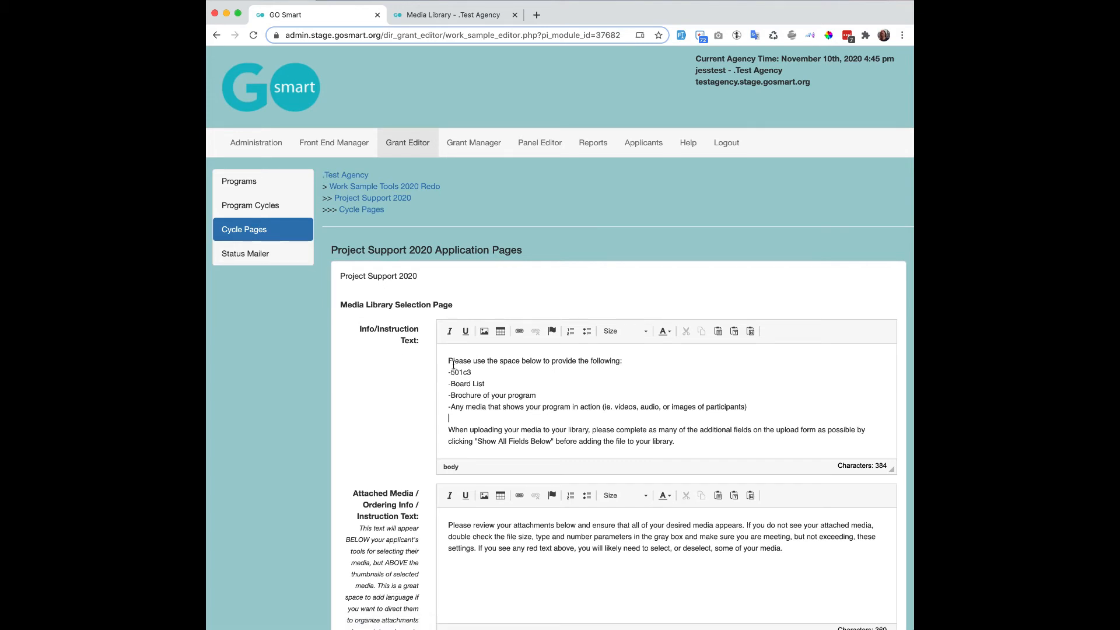
left_click(685, 444)
Review the attached media and ordering instruction text and the file size and sample limits per file type
scroll(315, 424, "down", 3)
scroll(315, 430, "down", 5)
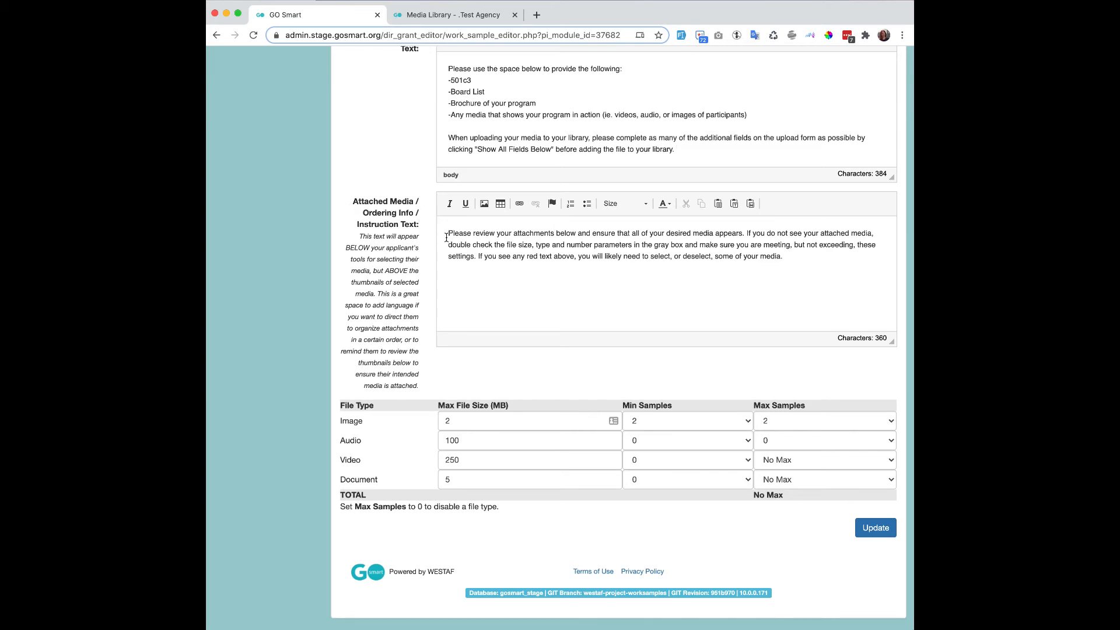
left_click_drag(447, 233, 785, 253)
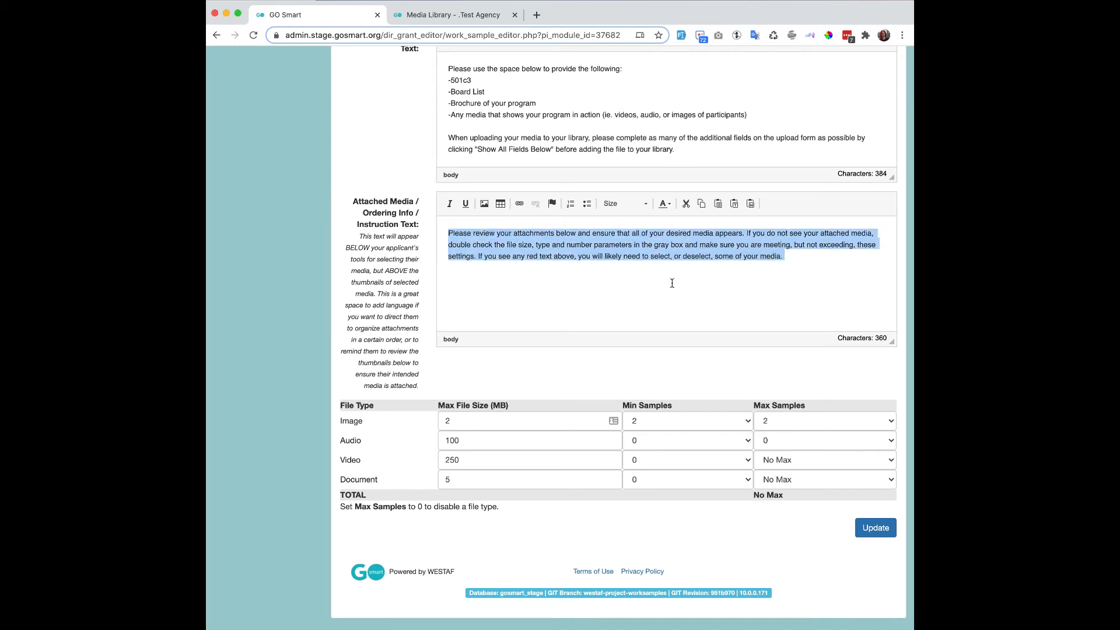
left_click(510, 301)
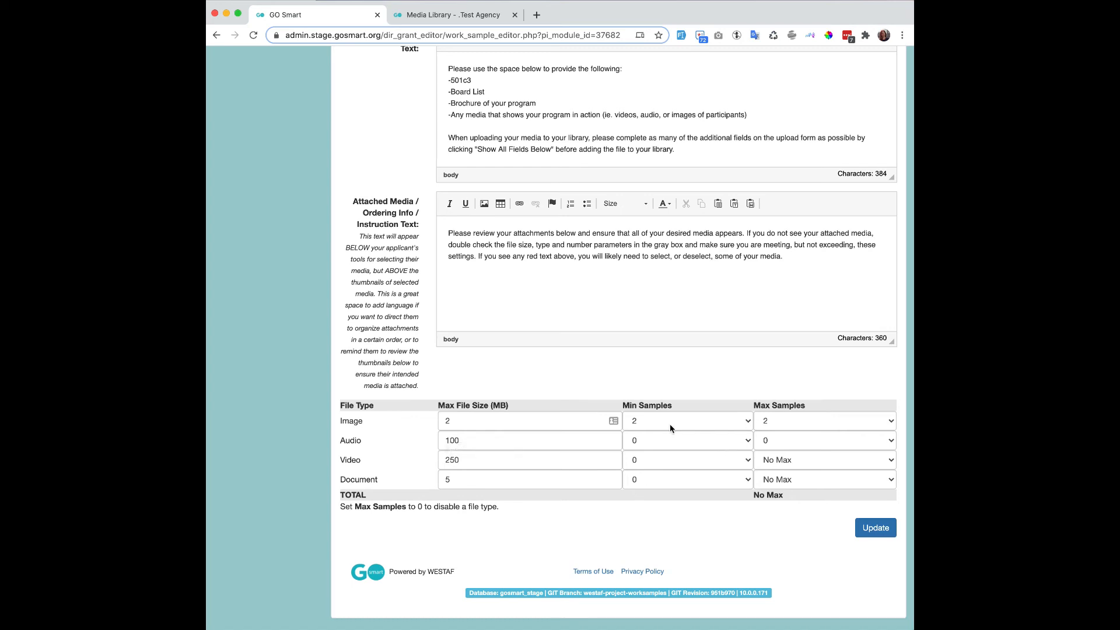
Build a custom report for Project Support 2020 with User Type, Application Number and the Media Library Selection Page
scroll(286, 383, "up", 3)
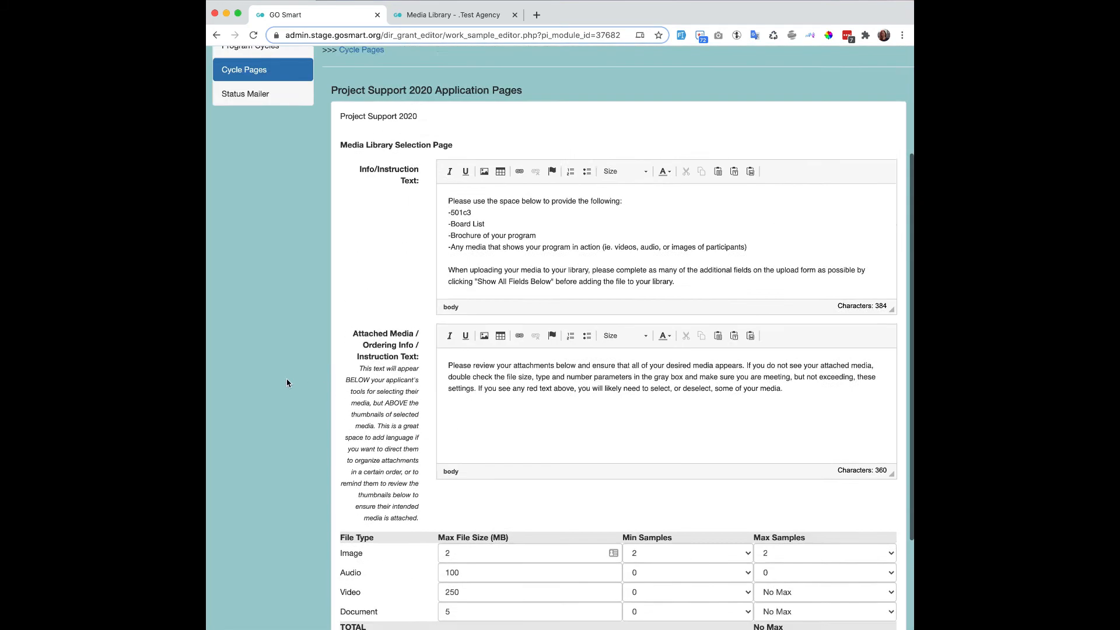
scroll(286, 383, "up", 3)
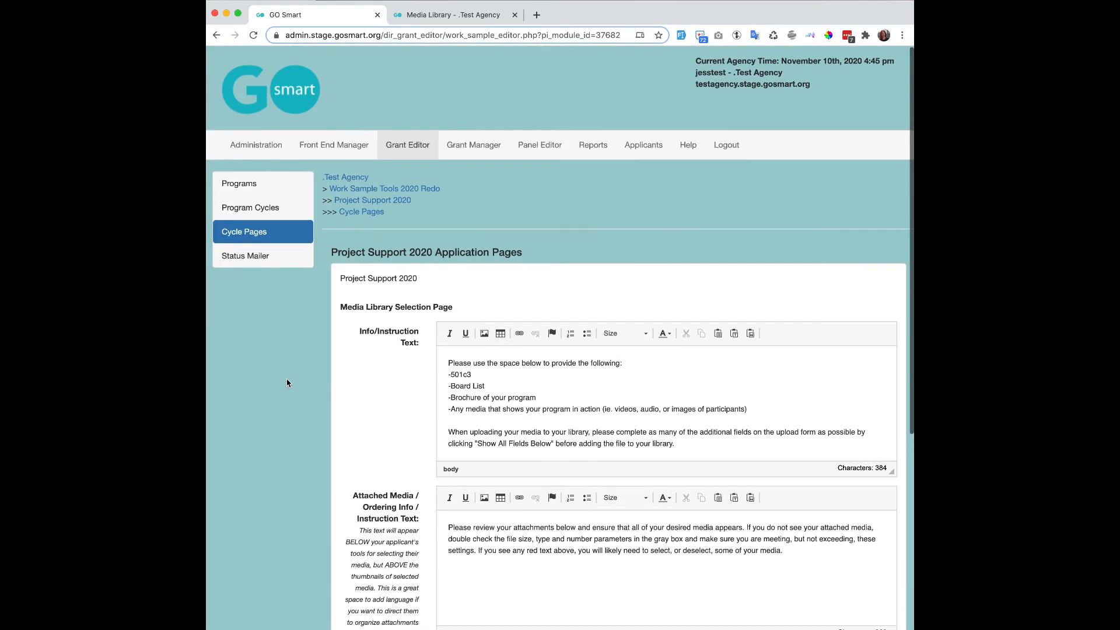
left_click(588, 150)
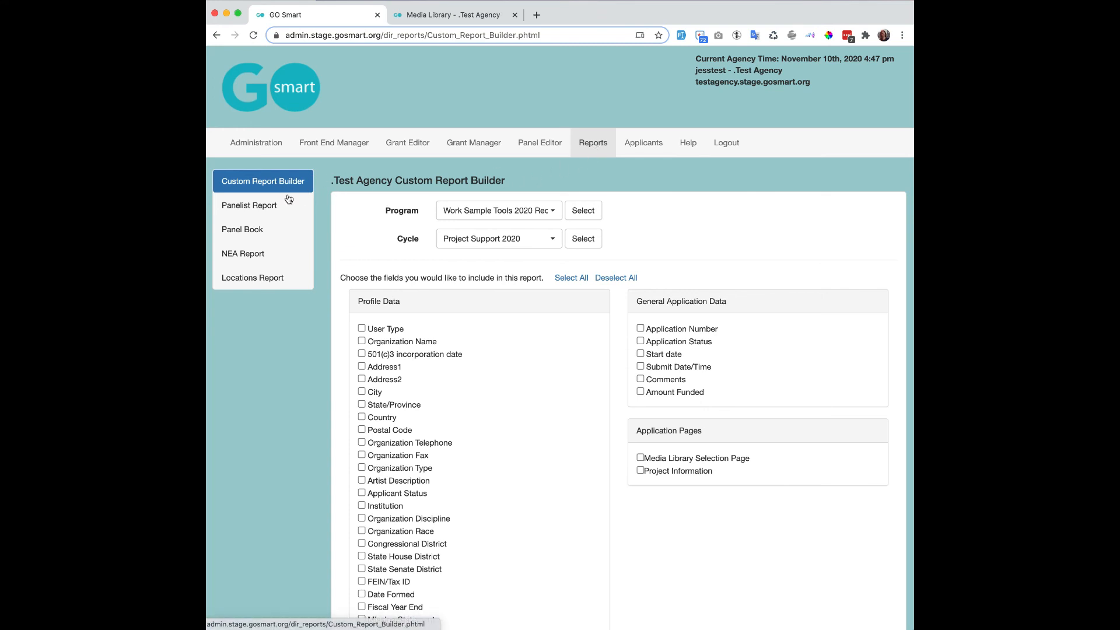
left_click(362, 328)
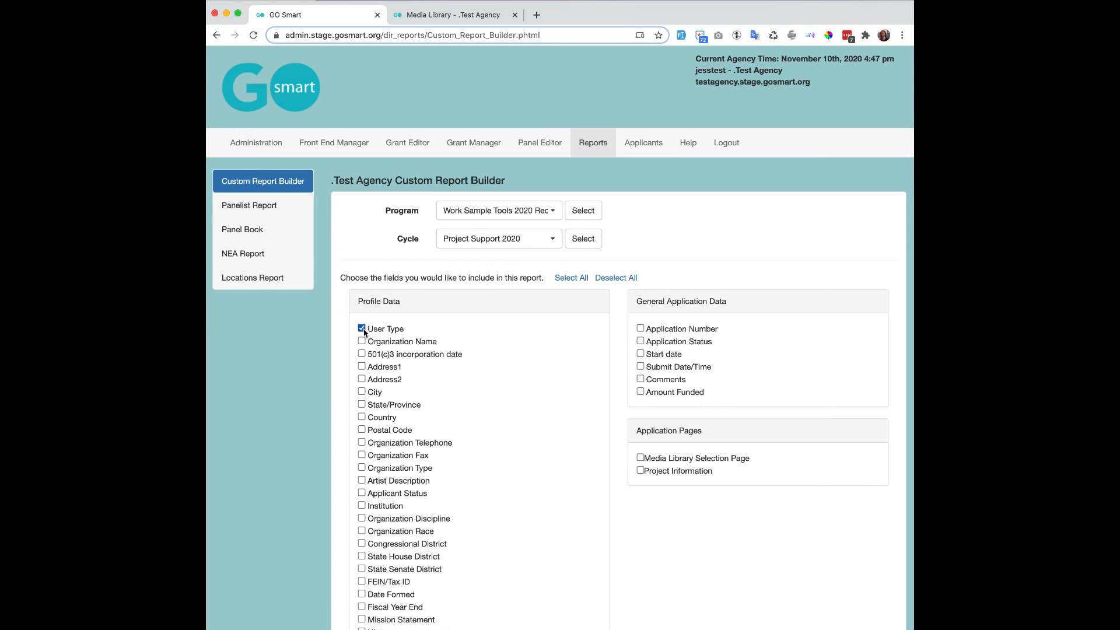
left_click(640, 328)
left_click(640, 458)
scroll(570, 437, "down", 5)
scroll(569, 438, "down", 5)
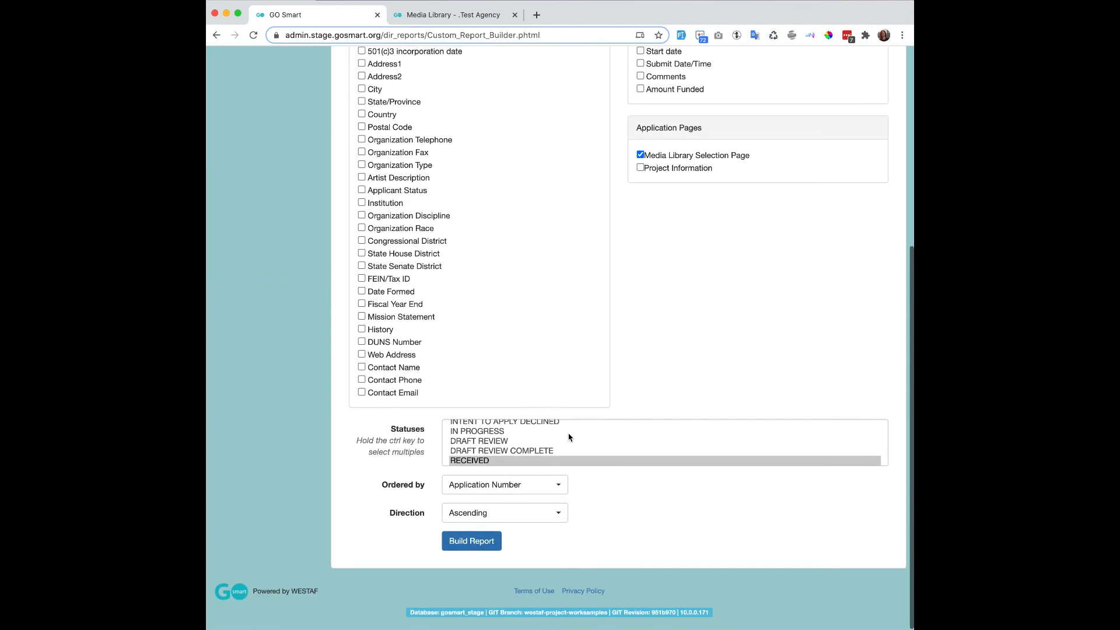
left_click(477, 543)
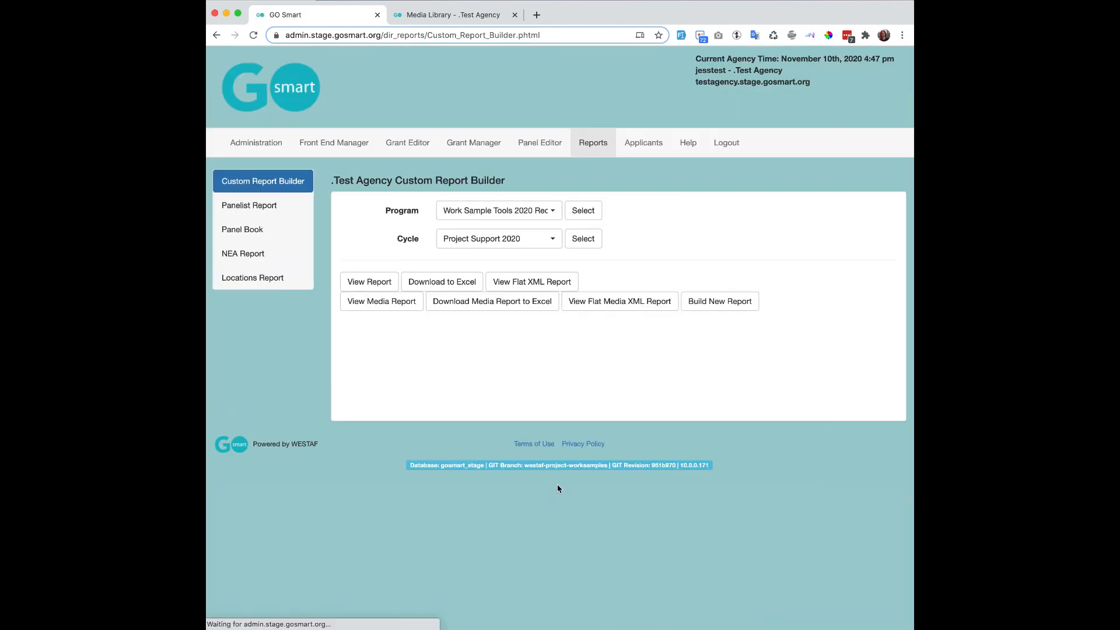